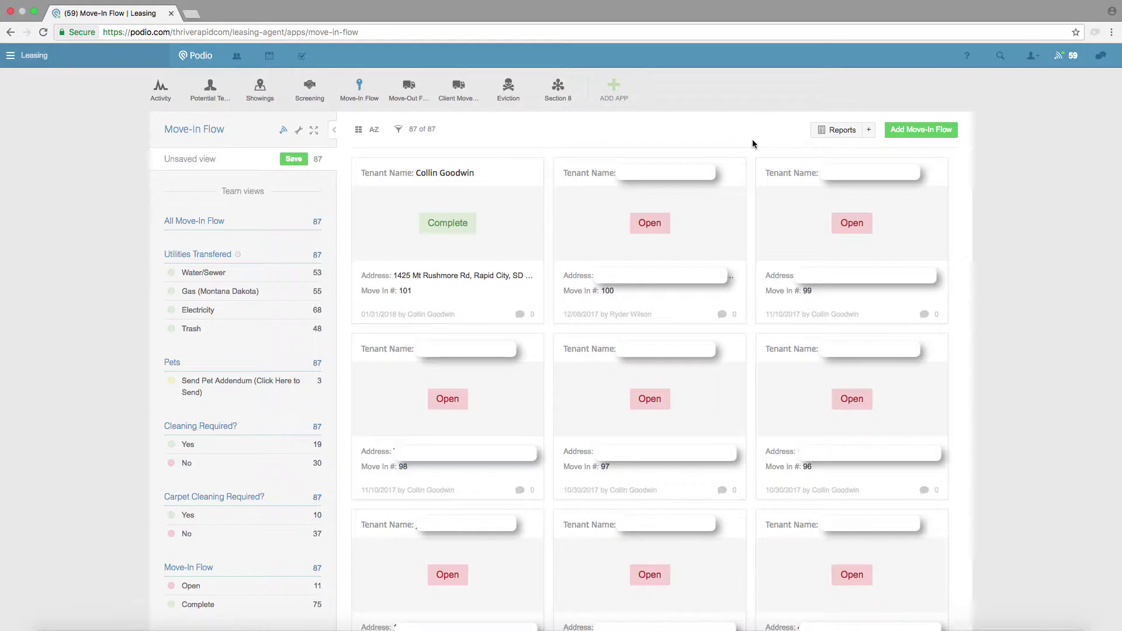
- Start a new Move-In Flow item and link the tenant's record and the rental property's address
left_click(935, 132)
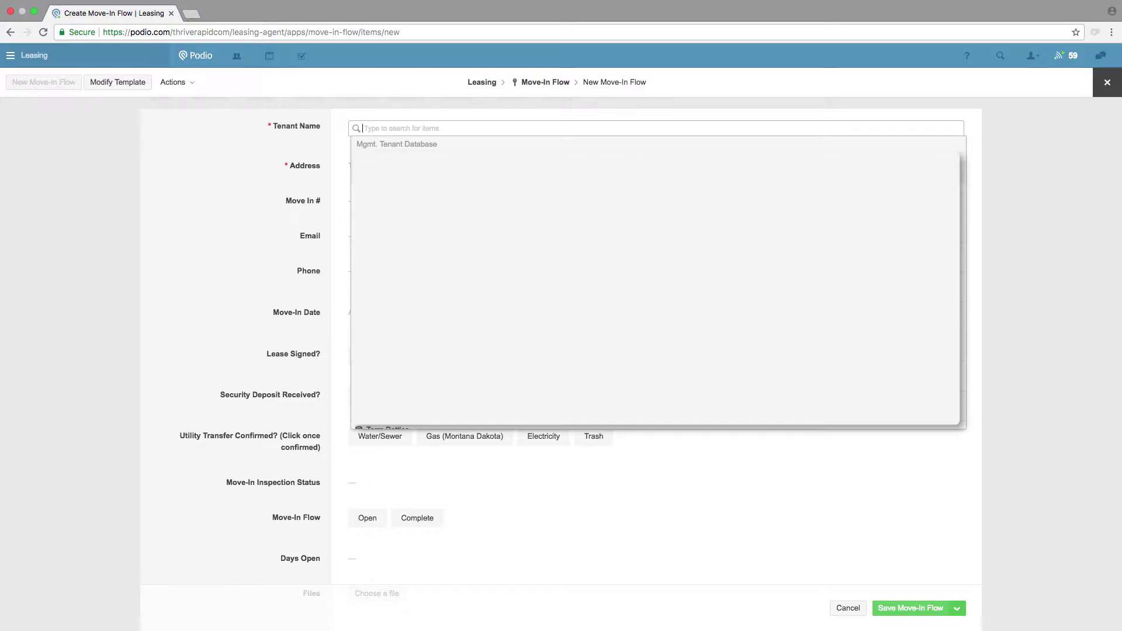
left_click(370, 169)
left_click(369, 230)
left_click(367, 274)
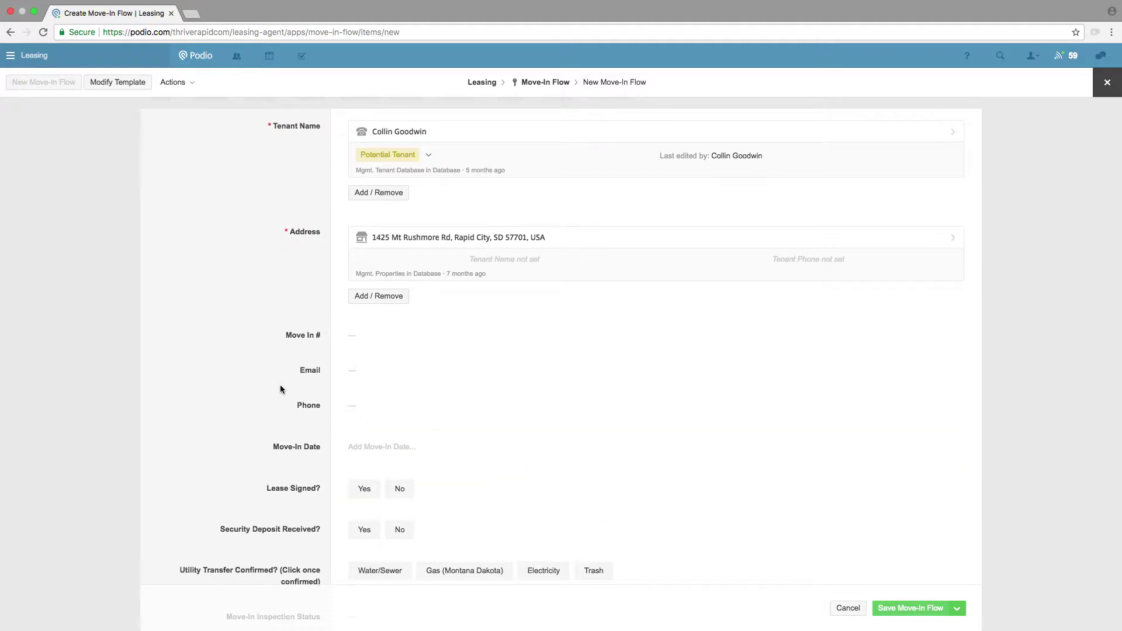
- Set the Move-In Date of the new item to 01/31/2018
scroll(285, 389, "down", 2)
scroll(410, 380, "up", 2)
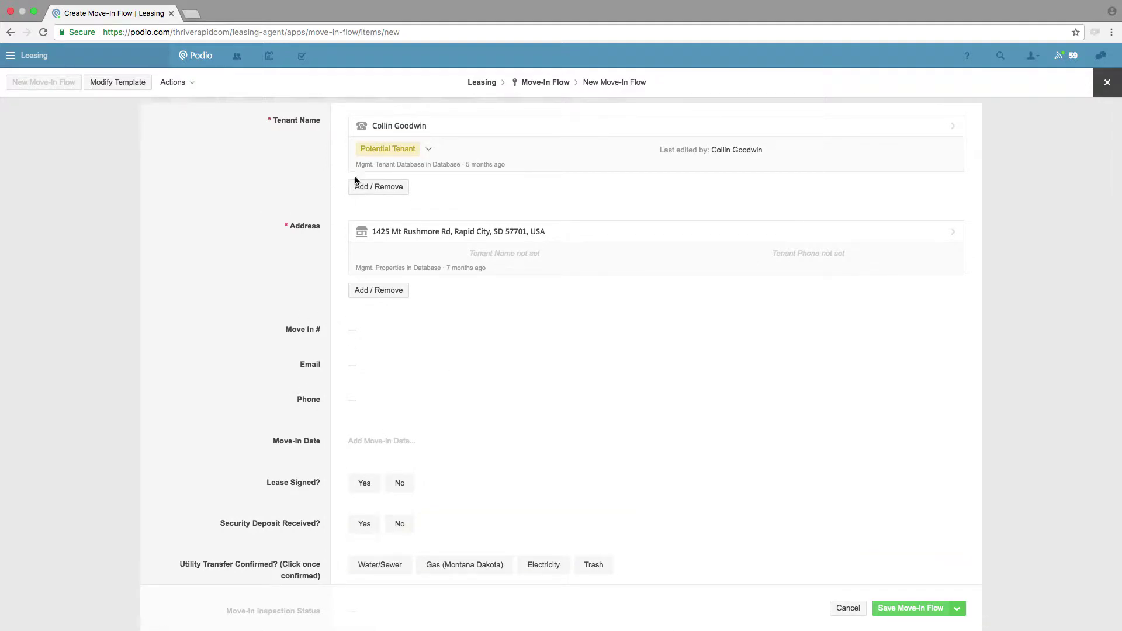
scroll(331, 409, "down", 2)
scroll(344, 450, "down", 3)
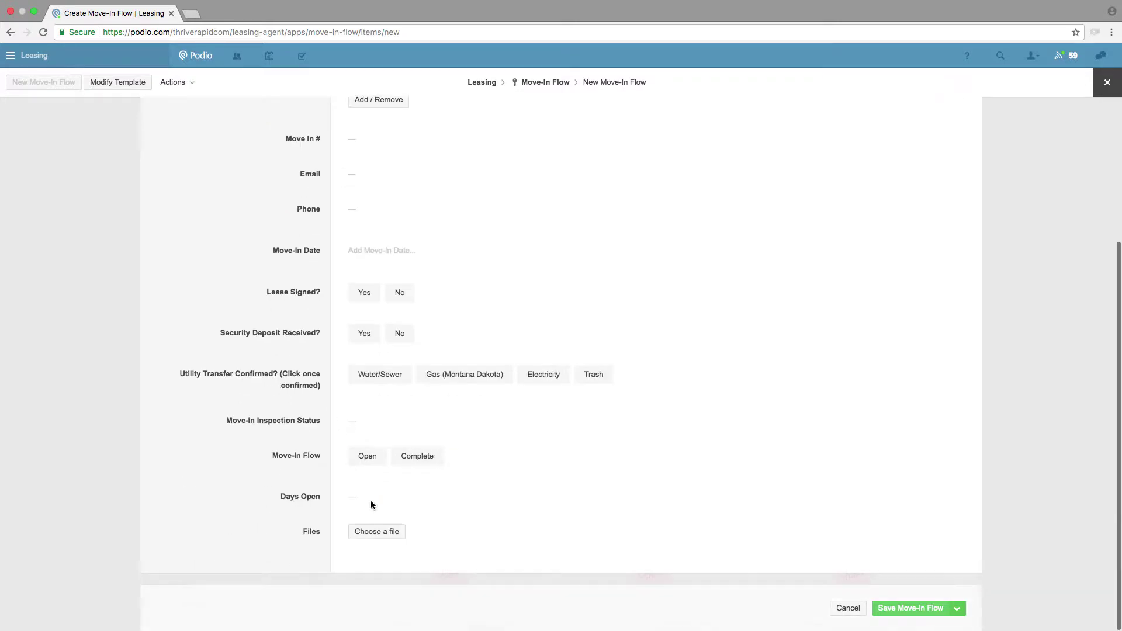
scroll(456, 327, "up", 5)
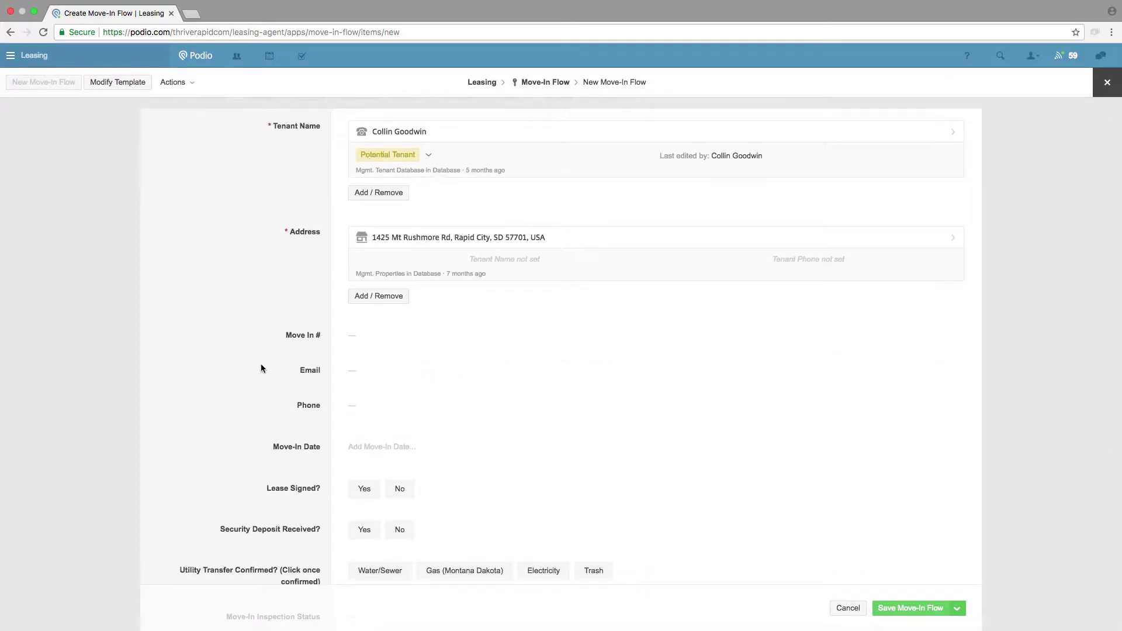
scroll(261, 368, "down", 1)
left_click(372, 388)
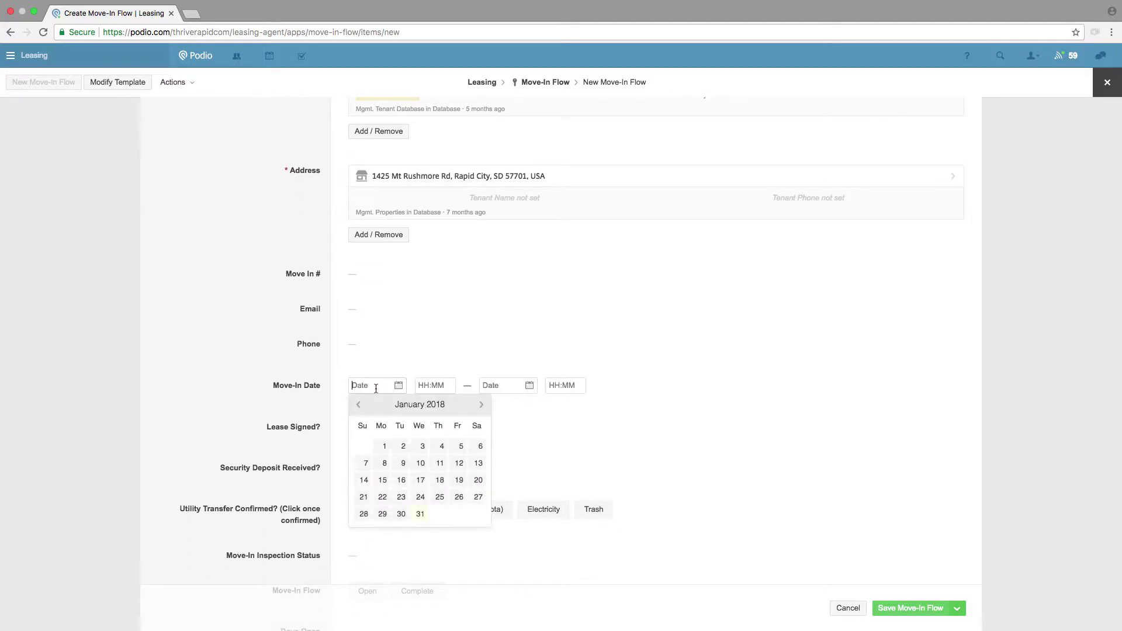
left_click(420, 515)
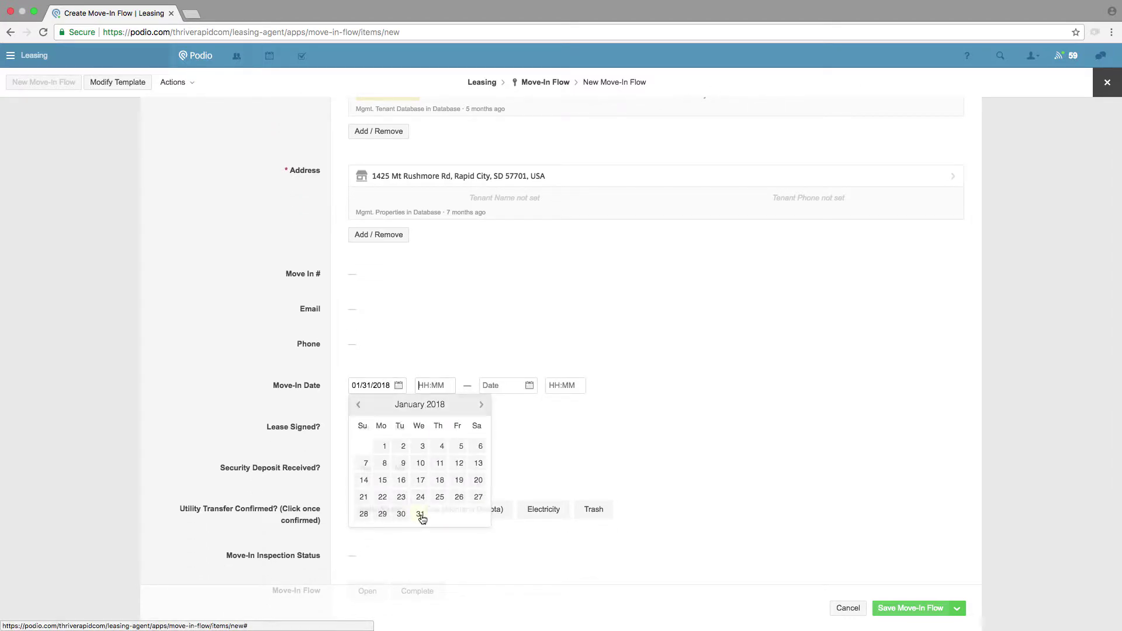
left_click(227, 377)
- Set Lease Signed? to Yes and Security Deposit Received? to No
scroll(228, 374, "down", 2)
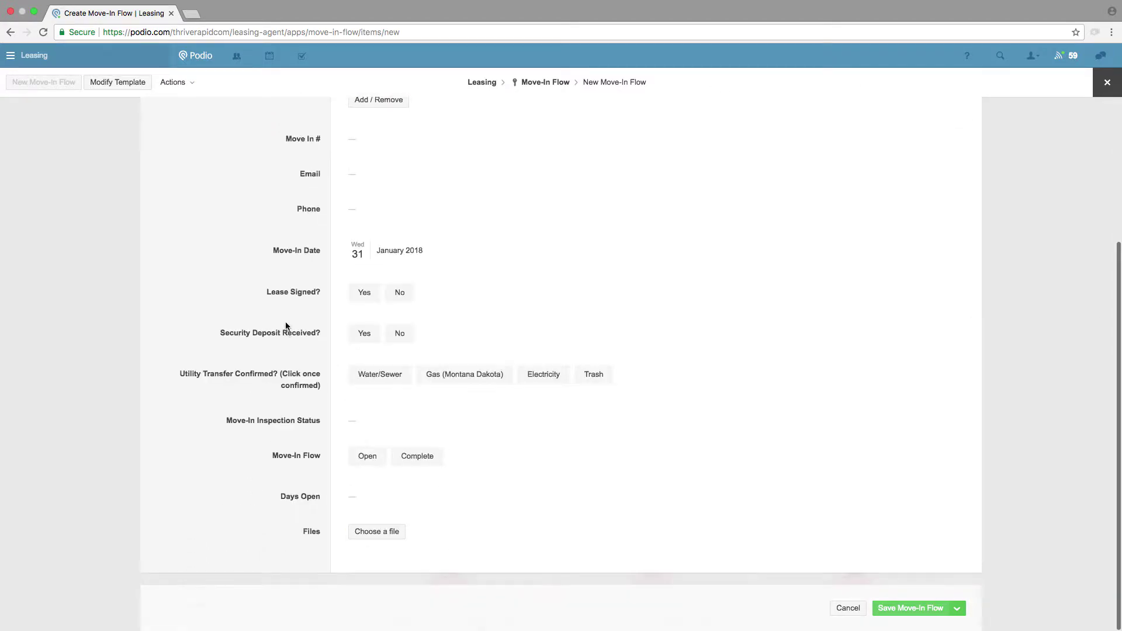
left_click(364, 293)
left_click(365, 336)
left_click(391, 338)
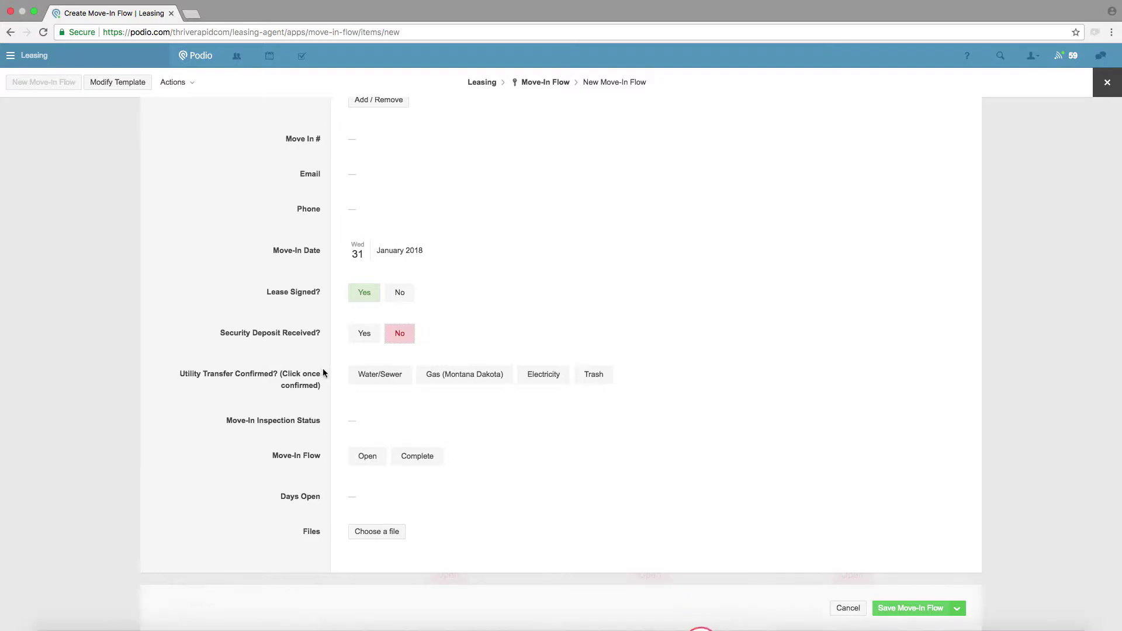
- Confirm the utility transfers for Water/Sewer, Gas (Montana Dakota), Electricity and Trash
left_click(351, 374)
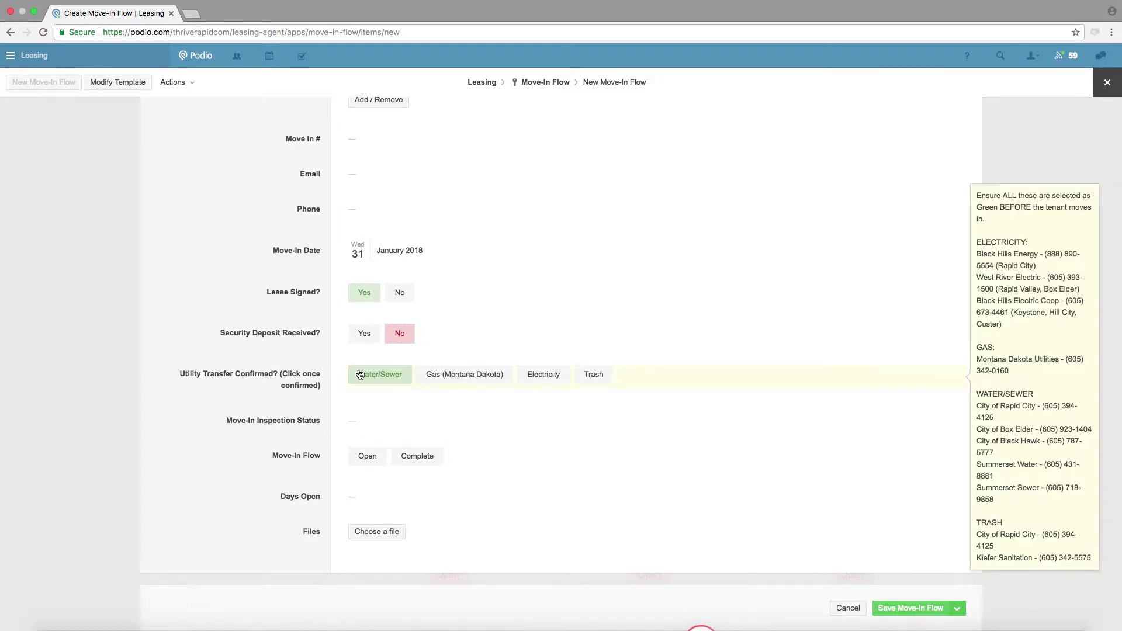
left_click(352, 375)
left_click(444, 374)
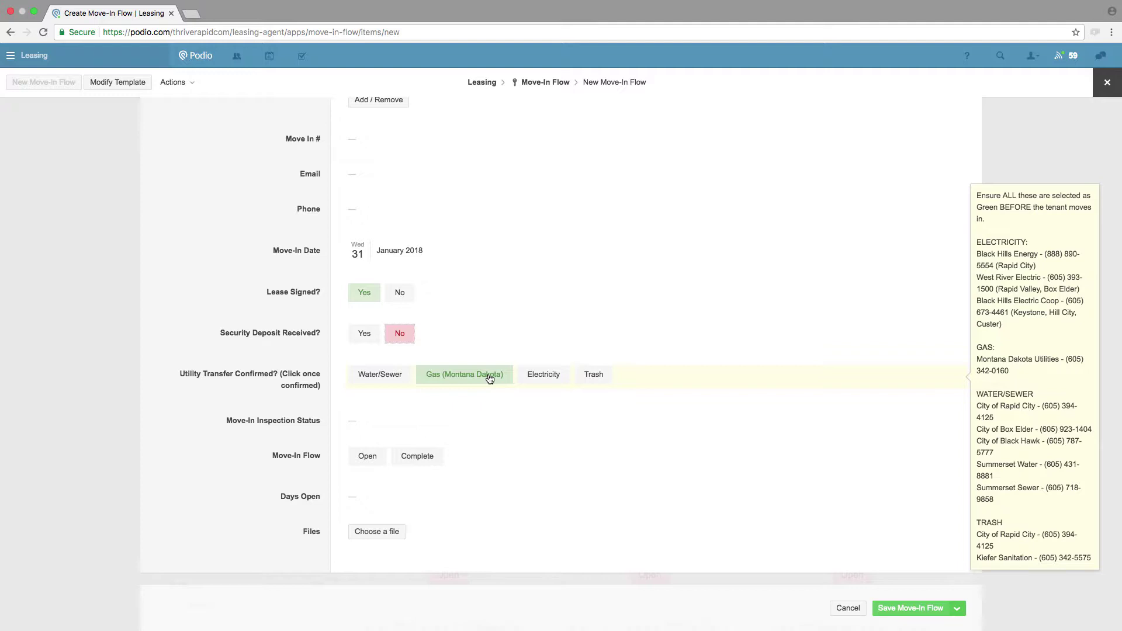
left_click(380, 376)
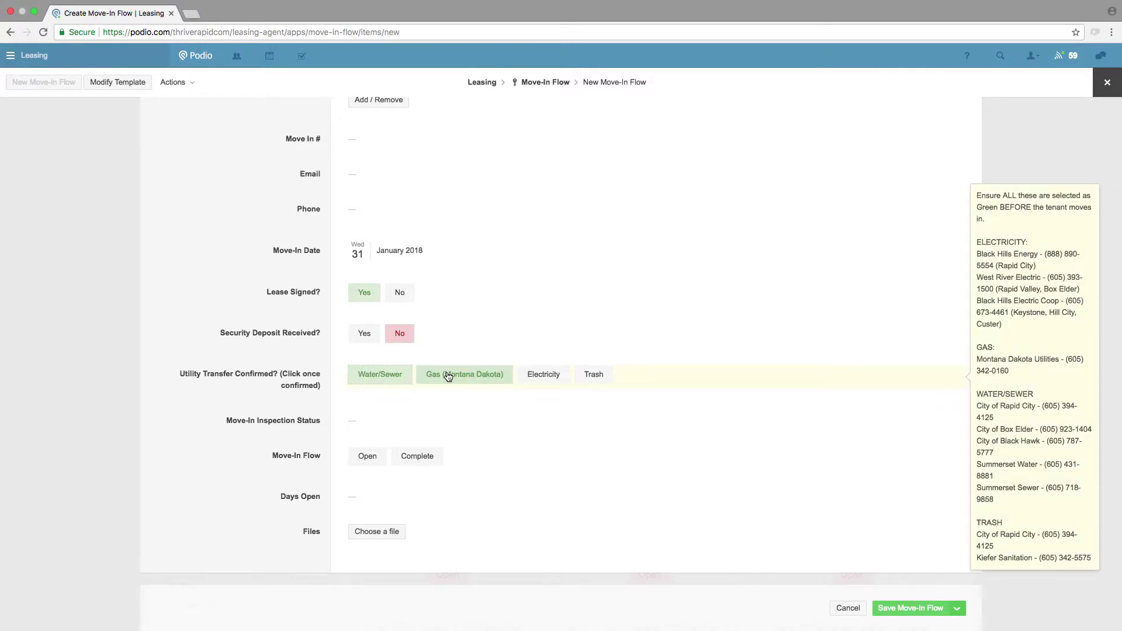
left_click(448, 376)
left_click(533, 376)
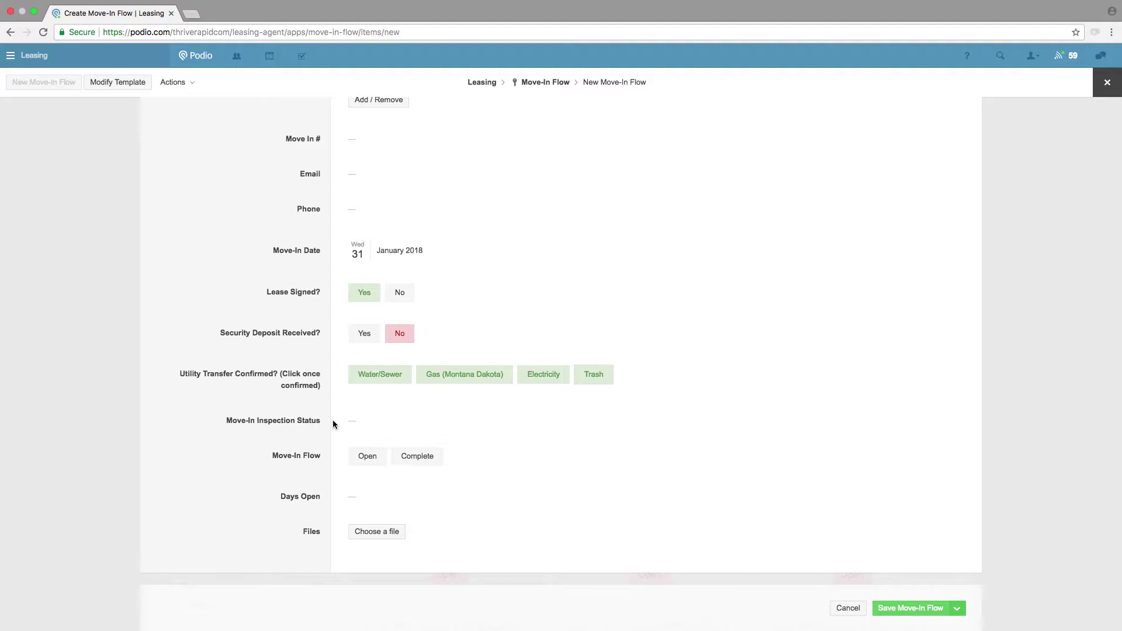
- Set the Move-In Flow status to Open and save the new move-in item
scroll(343, 419, "up", 1)
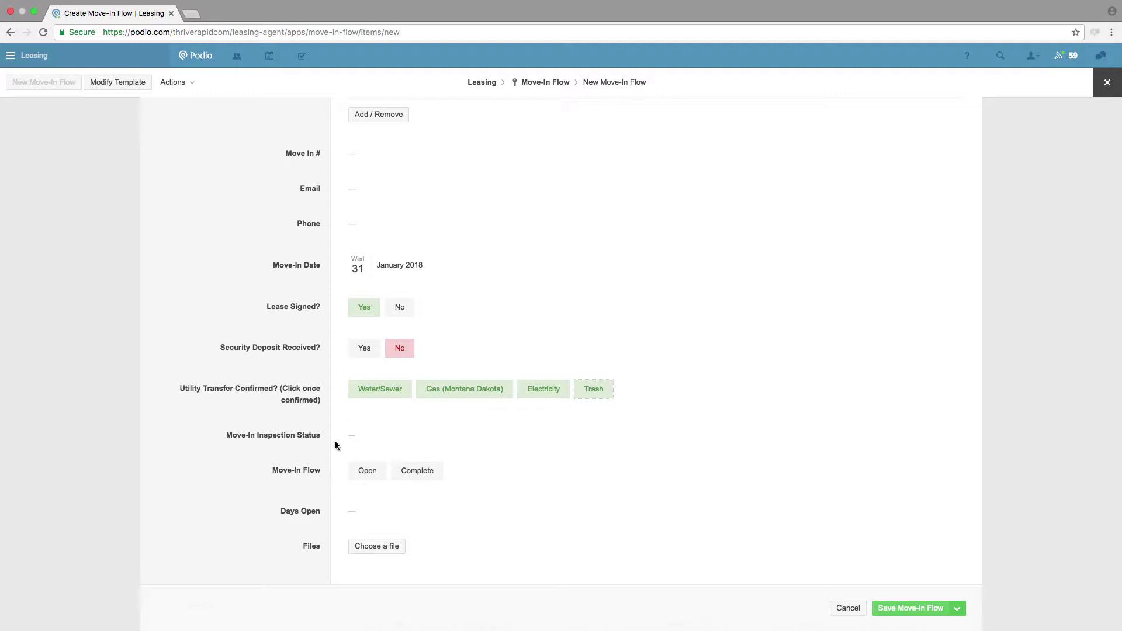
left_click(361, 472)
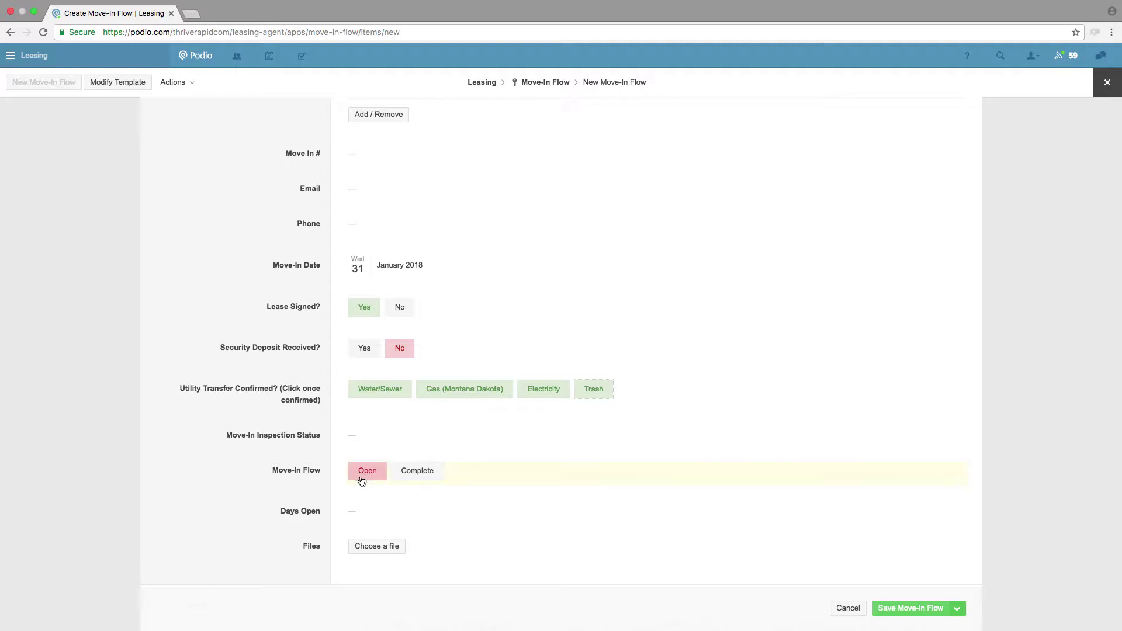
left_click(896, 606)
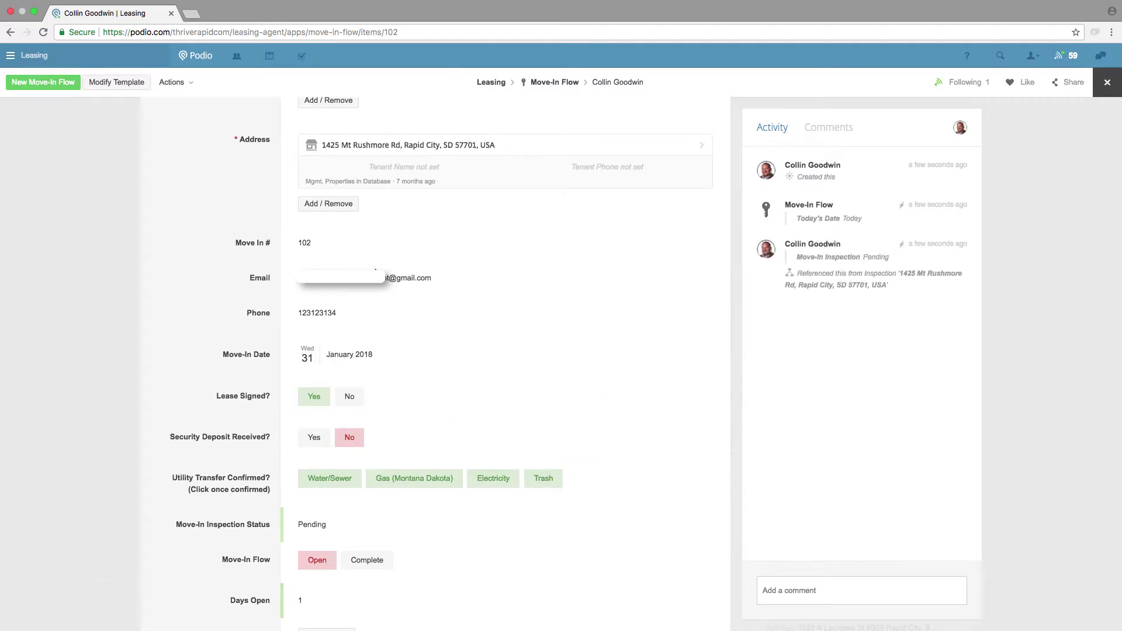
- Review the saved move-in record, including its inspection status, move-in date, tasks and related inspection
scroll(378, 324, "down", 3)
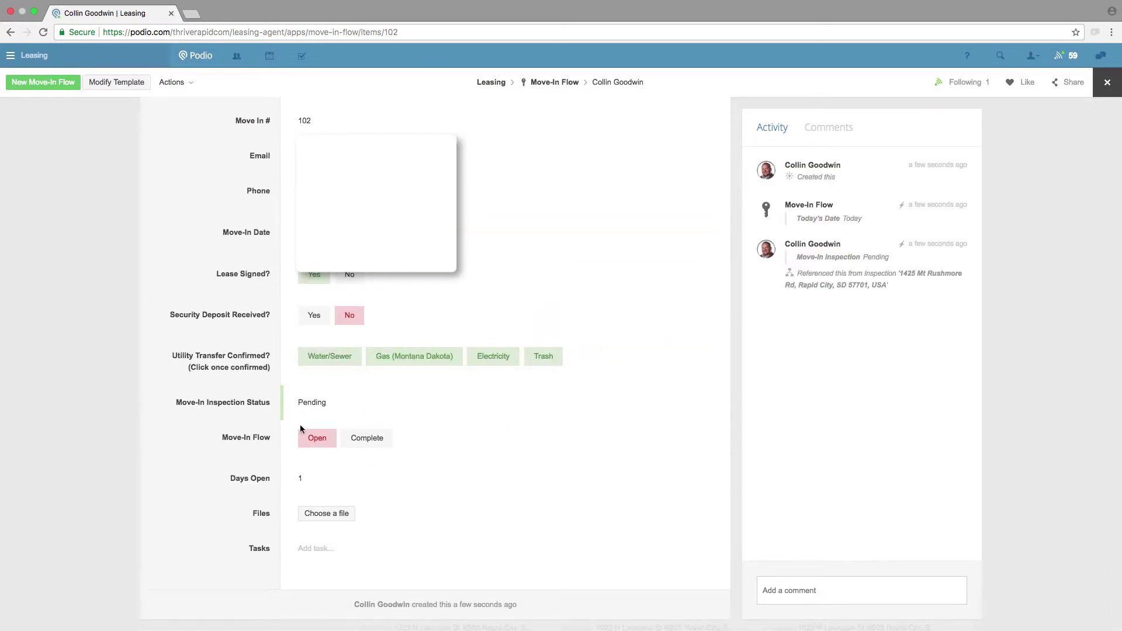
left_click_drag(328, 406, 284, 404)
scroll(440, 471, "down", 3)
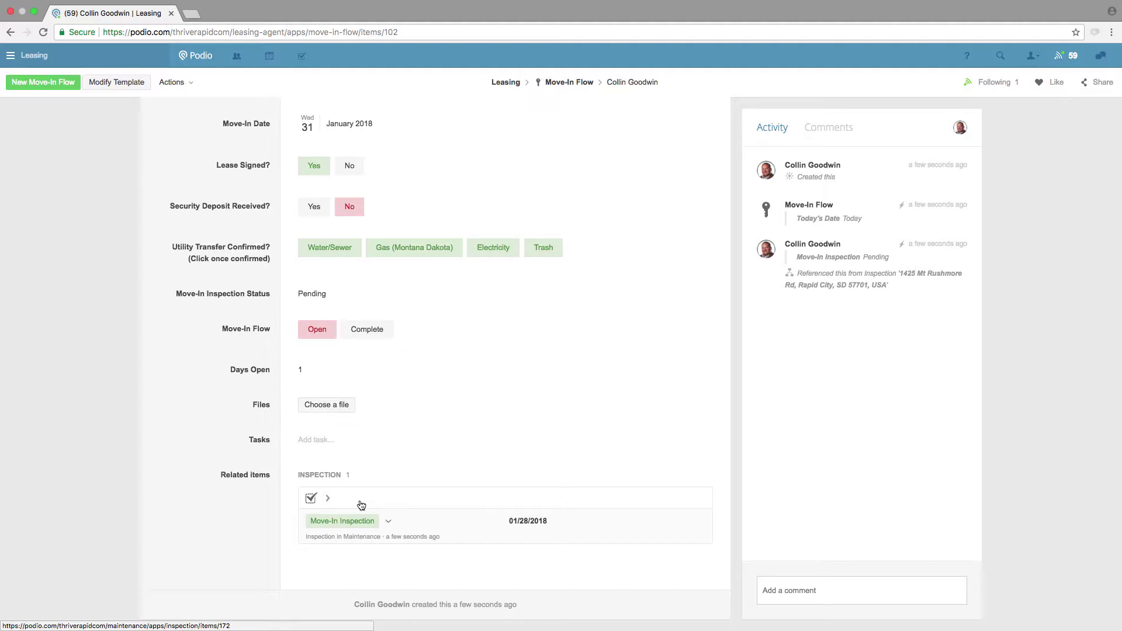
scroll(328, 213, "up", 2)
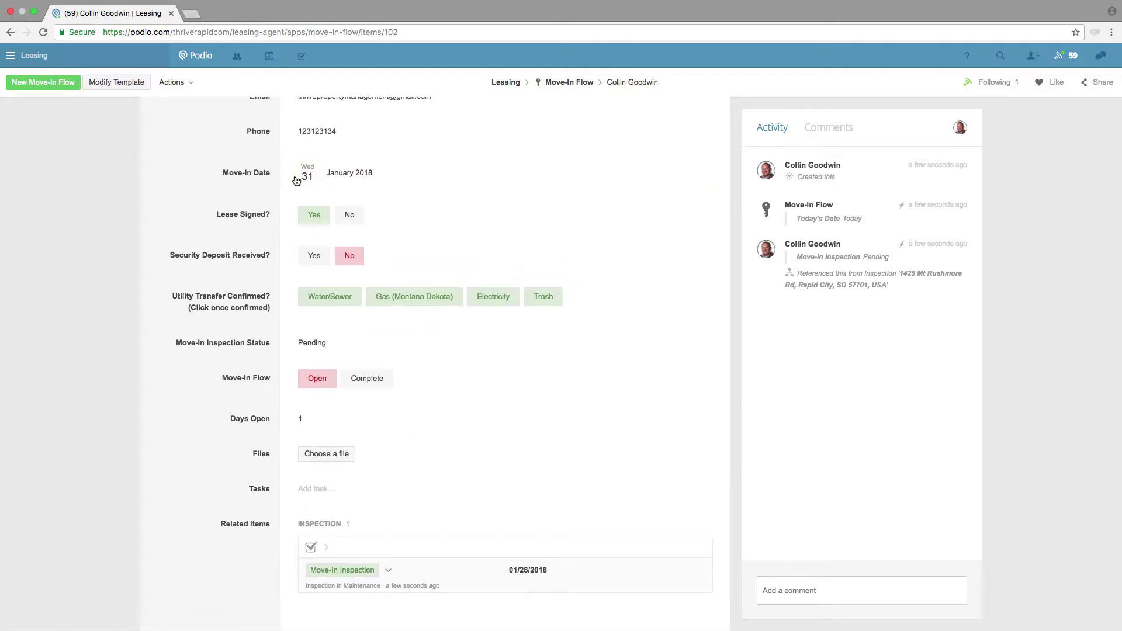
scroll(373, 345, "down", 2)
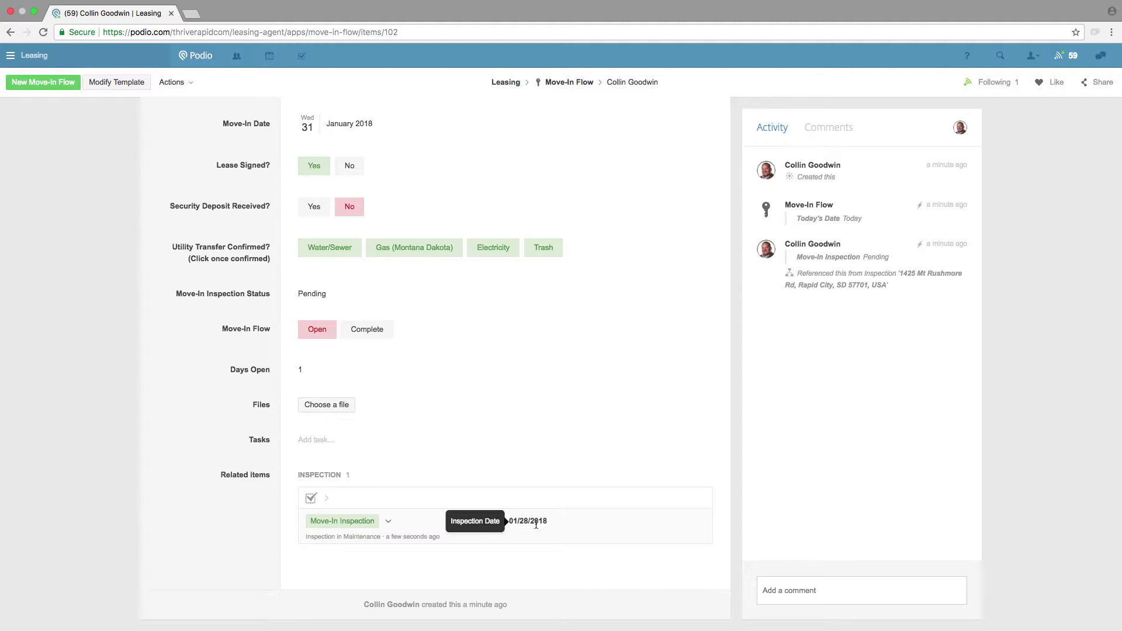
scroll(536, 524, "up", 2)
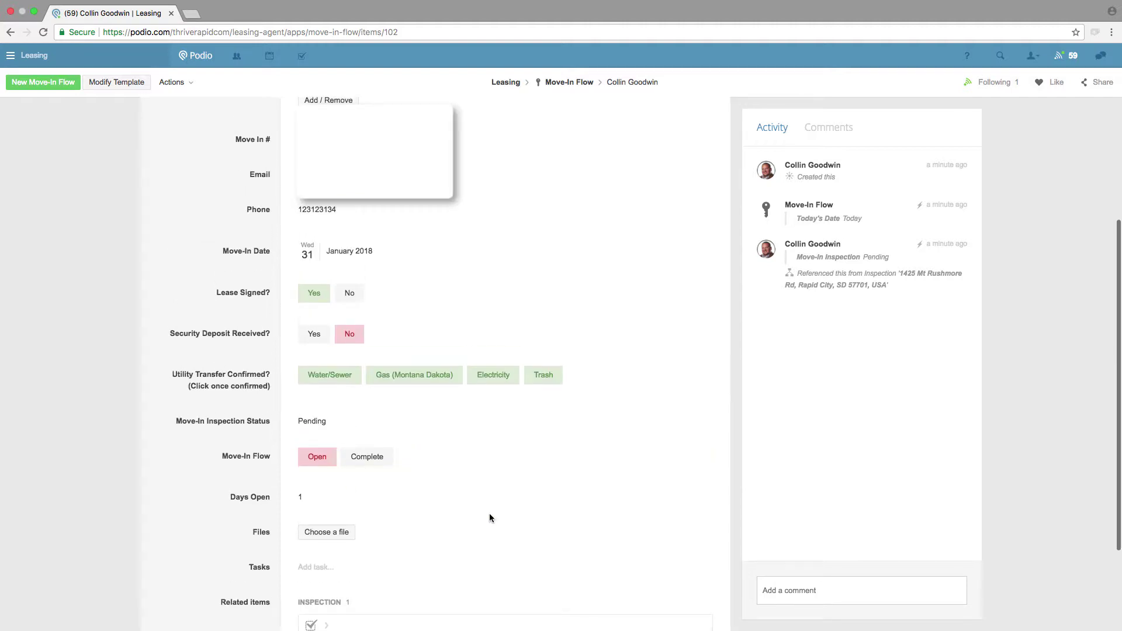
scroll(627, 489, "down", 2)
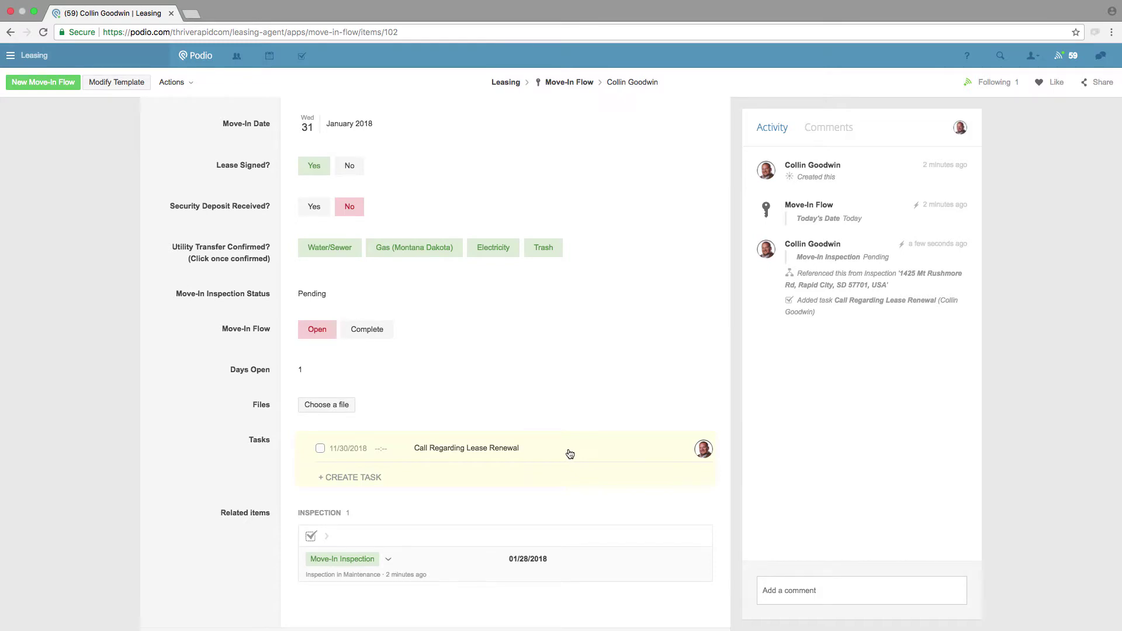
scroll(571, 454, "up", 3)
scroll(572, 454, "down", 4)
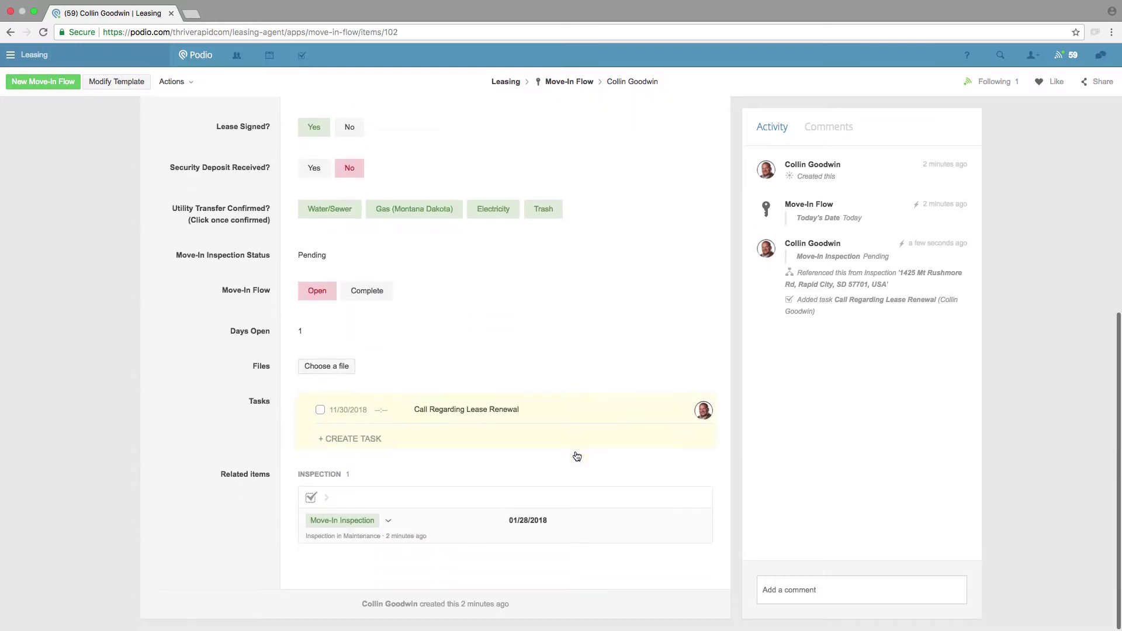
- Open the related move-in inspection and look through its tenant details, template options and room-by-room condition checklist
left_click(553, 495)
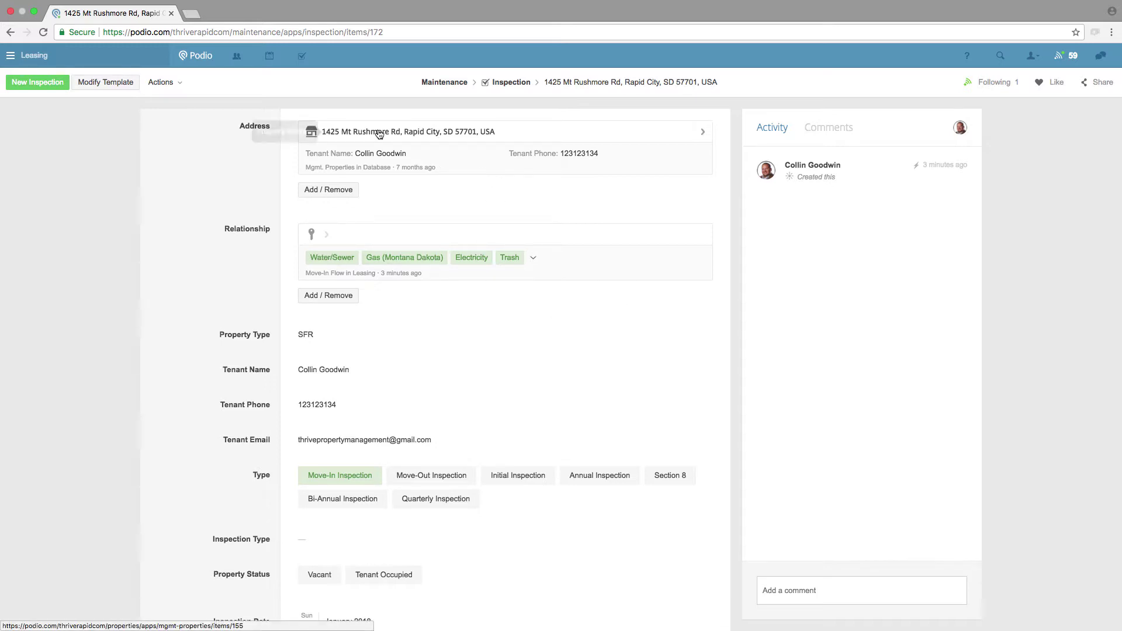
scroll(352, 402, "down", 2)
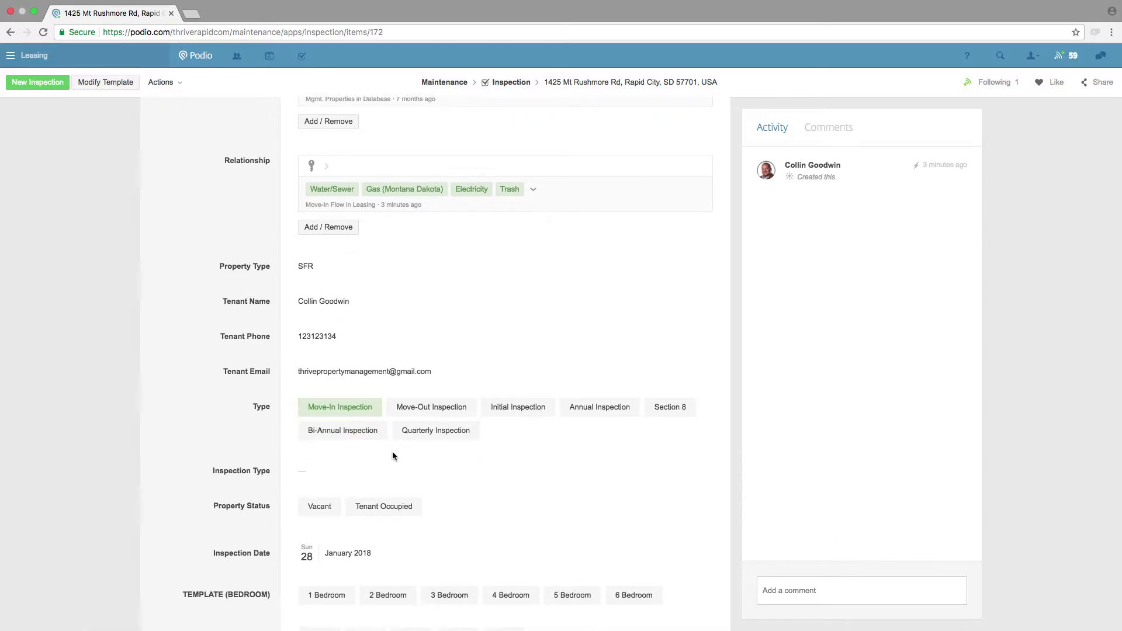
scroll(409, 454, "down", 3)
scroll(594, 500, "down", 8)
scroll(592, 498, "down", 20)
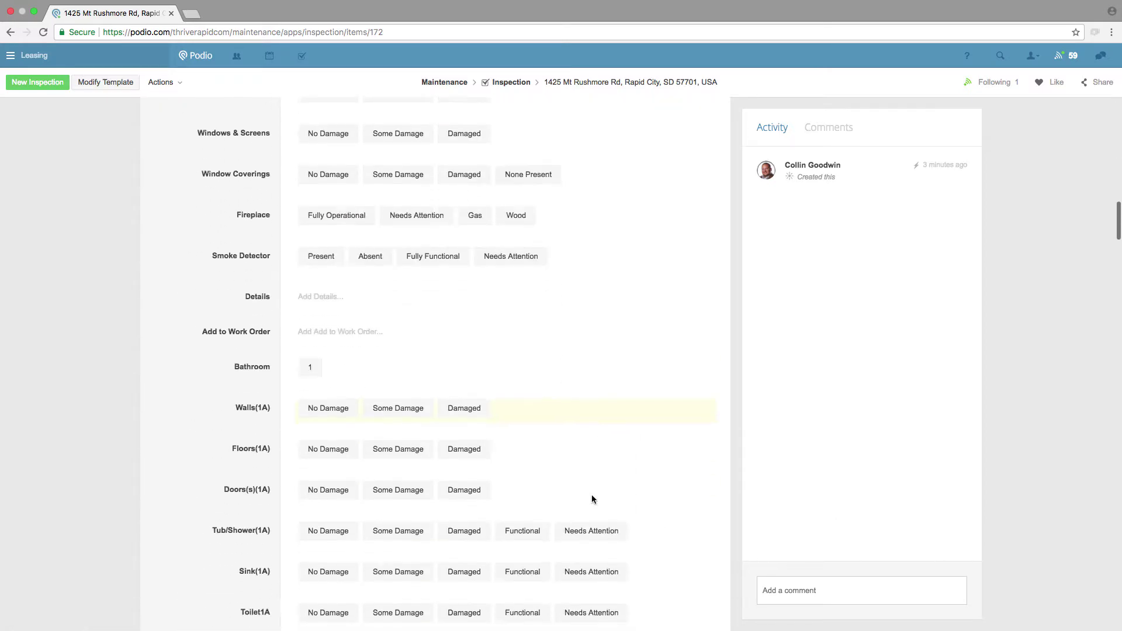
scroll(583, 437, "down", 20)
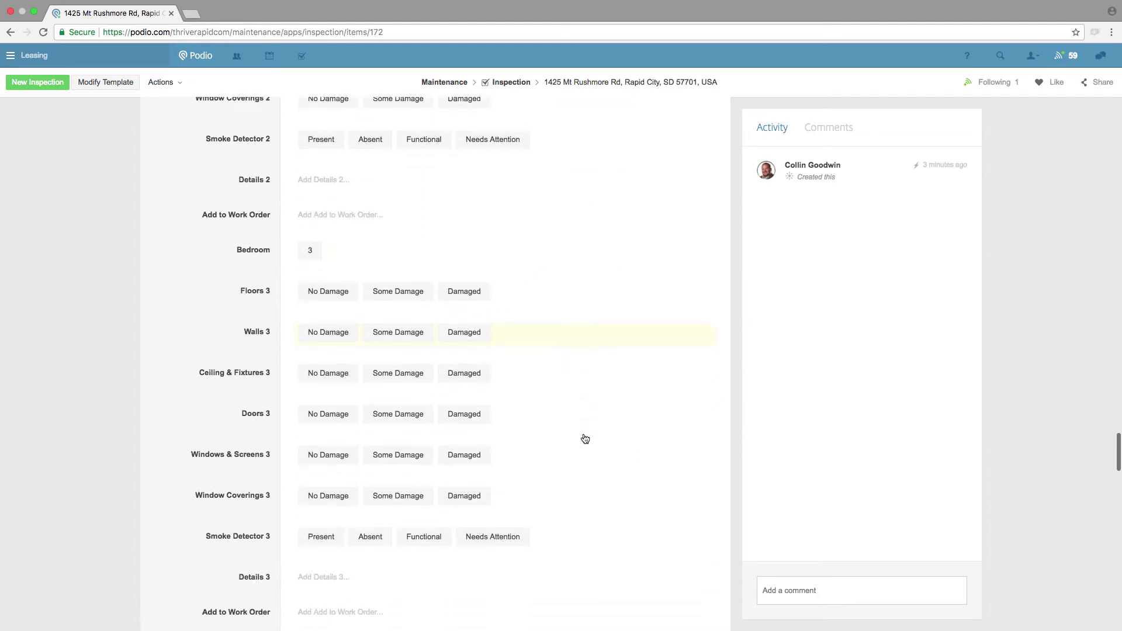
- Return to the move-in record, set Security Deposit Received? to Yes and mark the Move-In Flow as Complete
left_click(10, 32)
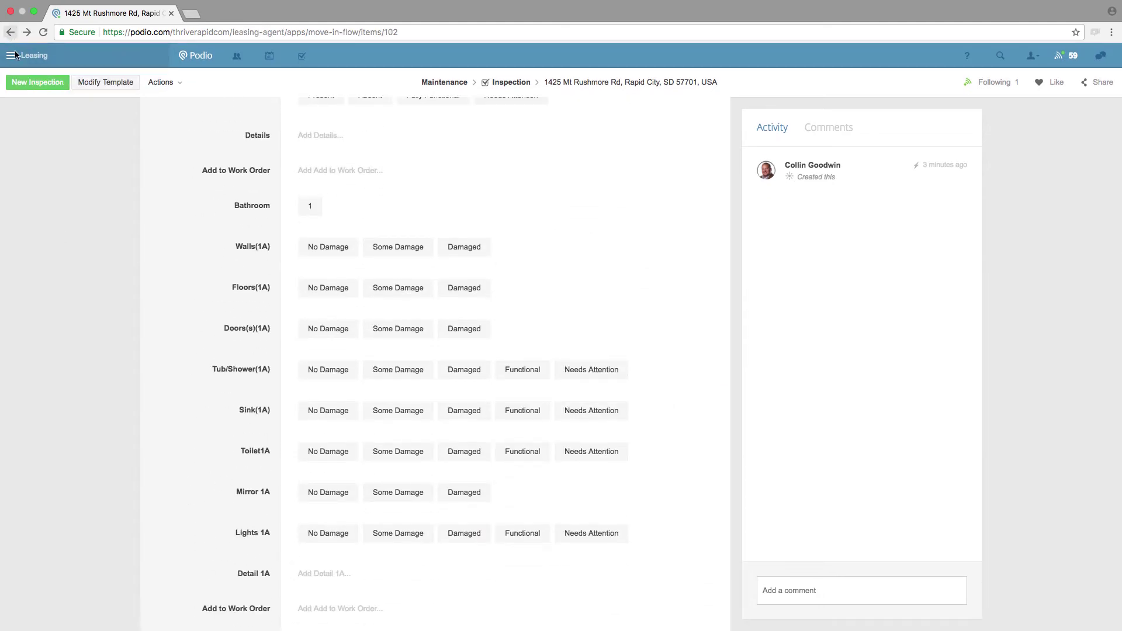
scroll(395, 452, "down", 5)
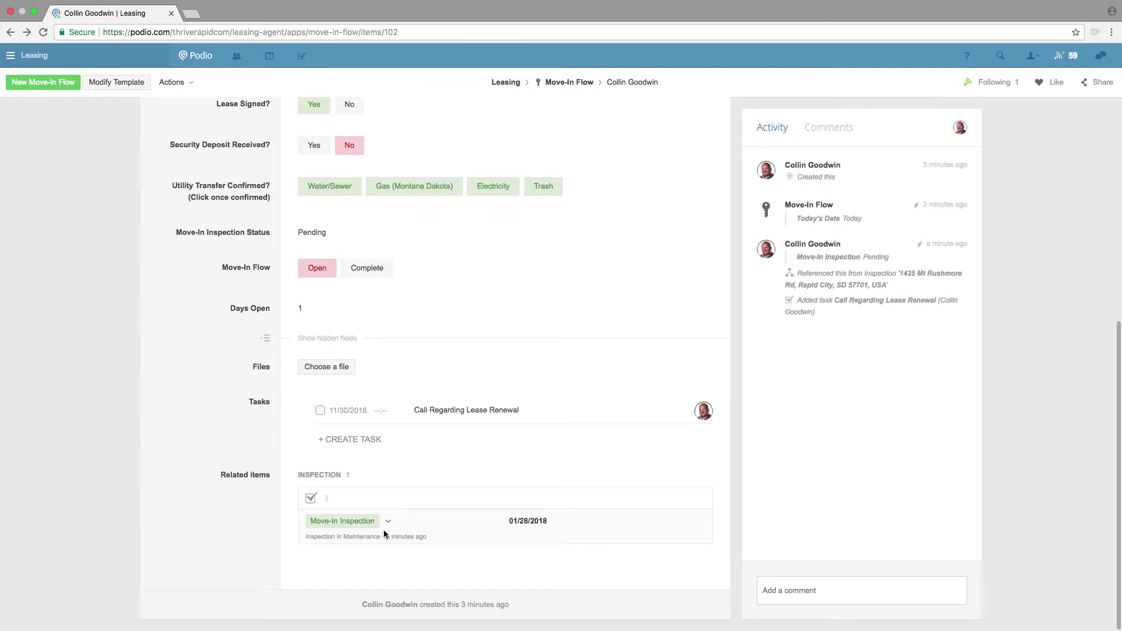
left_click_drag(335, 229, 303, 230)
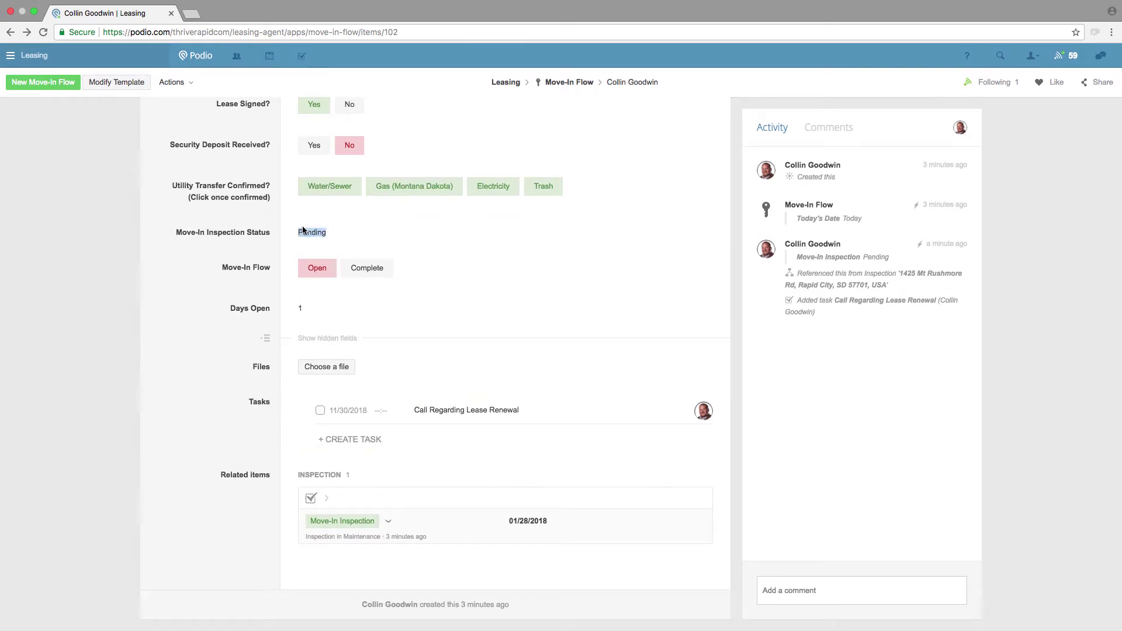
left_click(313, 146)
scroll(295, 216, "up", 3)
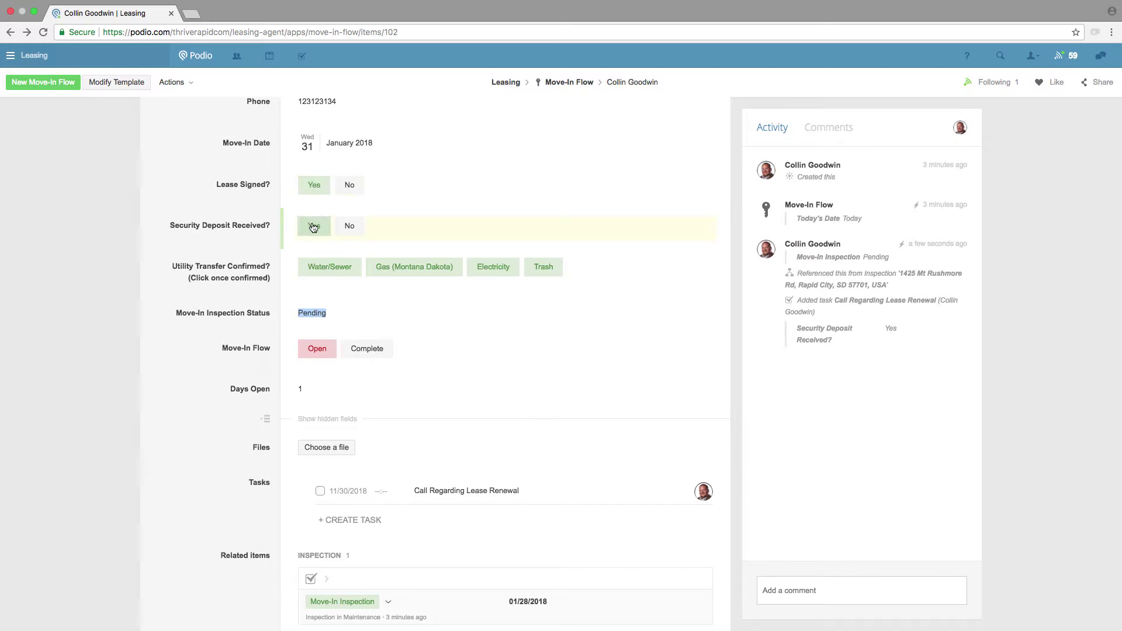
mouse_move(311, 268)
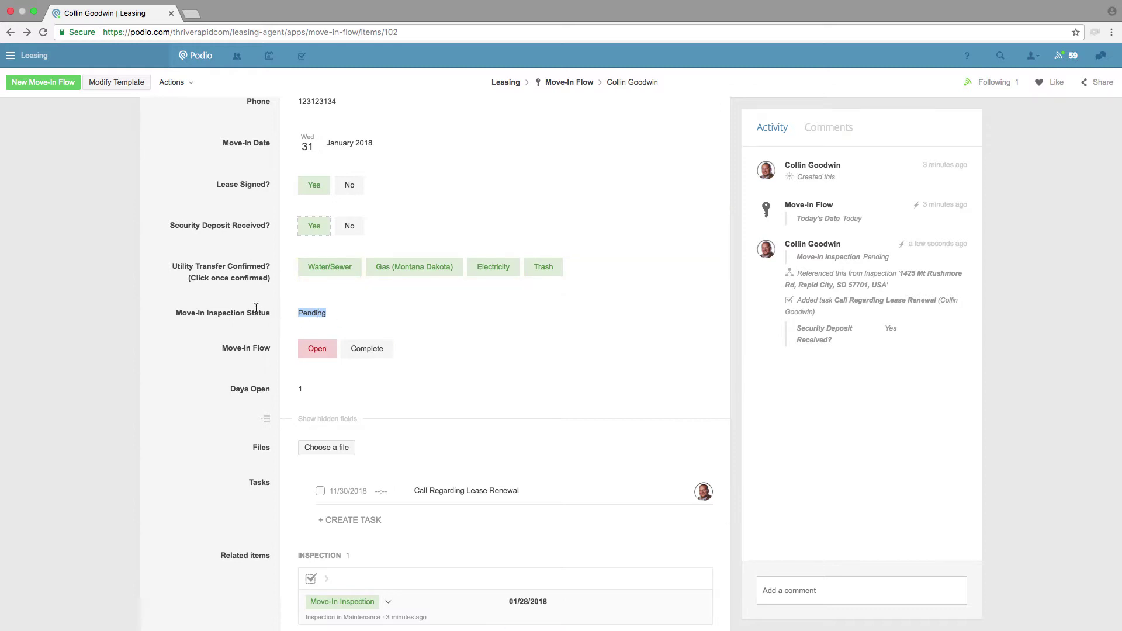
left_click(359, 354)
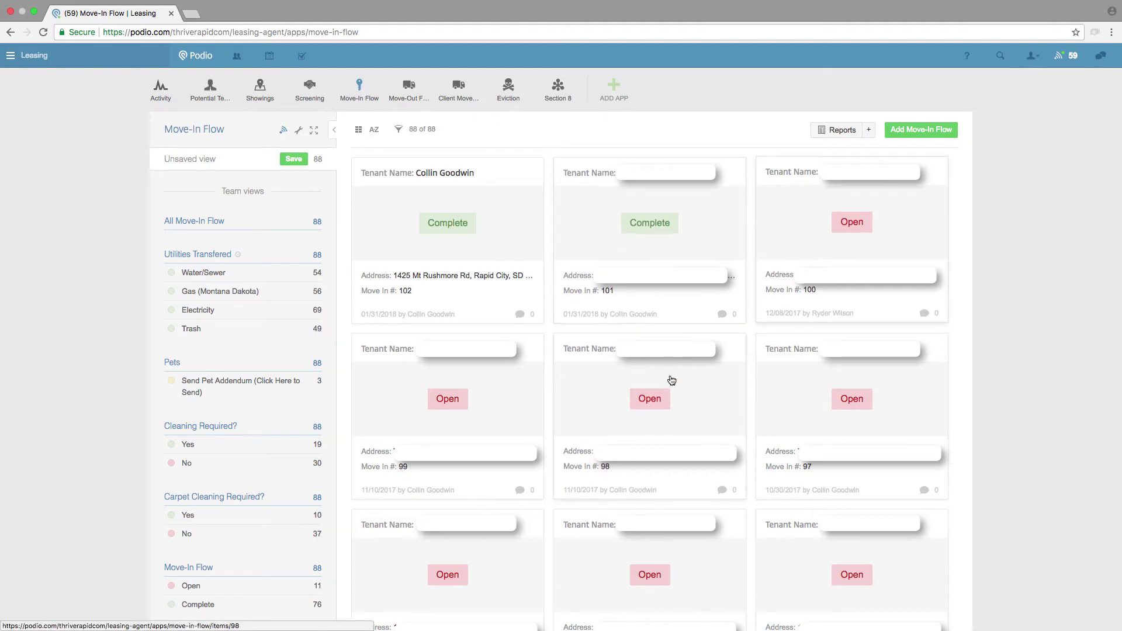
- Reopen move-in item 102 from the Move-In Flow overview and review its fields, task and related inspection
left_click(496, 288)
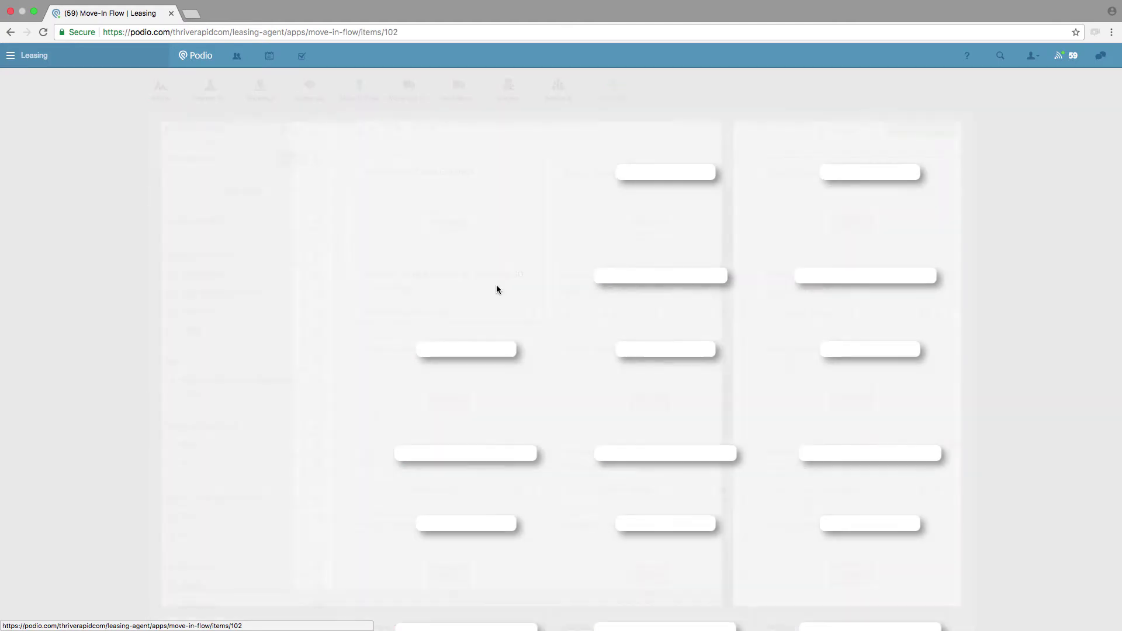
scroll(494, 291, "down", 5)
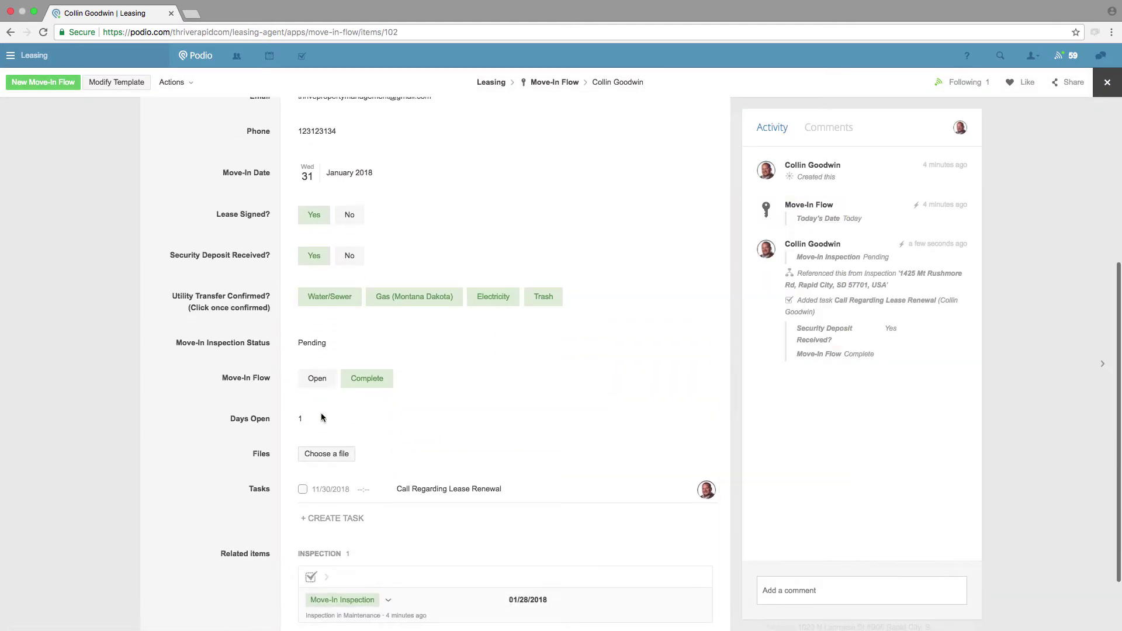
scroll(281, 416, "up", 3)
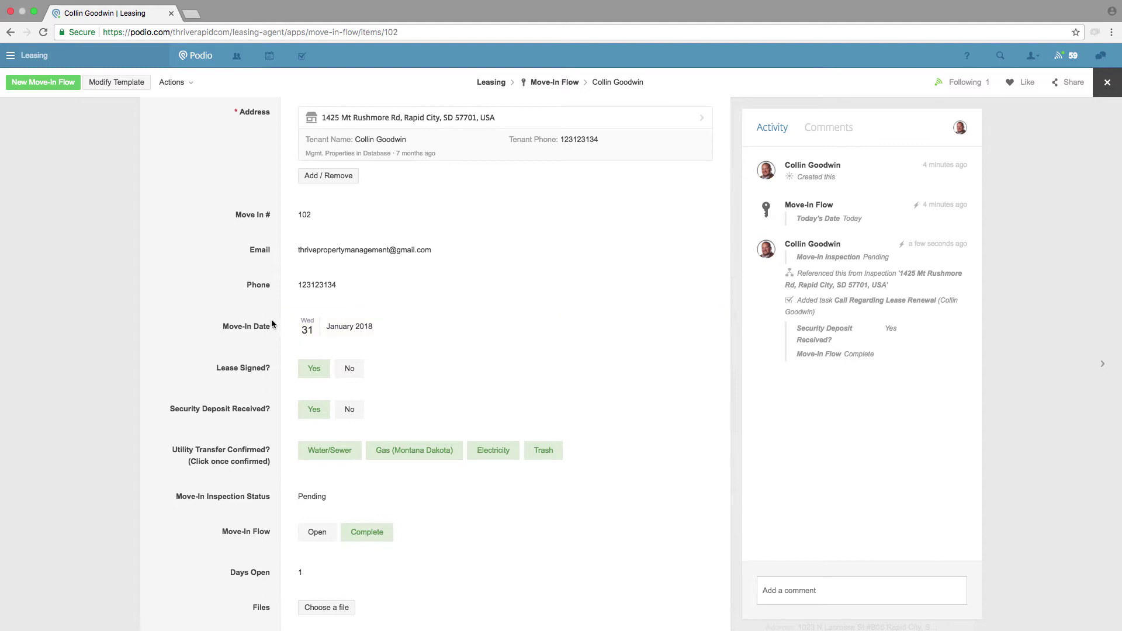
scroll(424, 514, "down", 1)
scroll(424, 515, "down", 1)
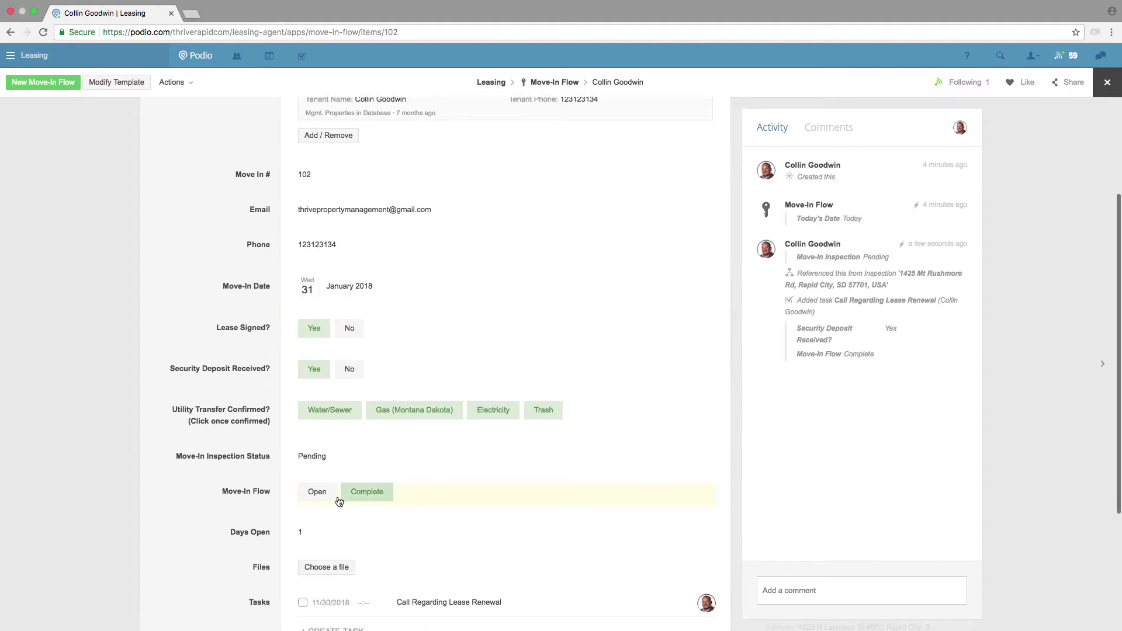
scroll(549, 524, "down", 3)
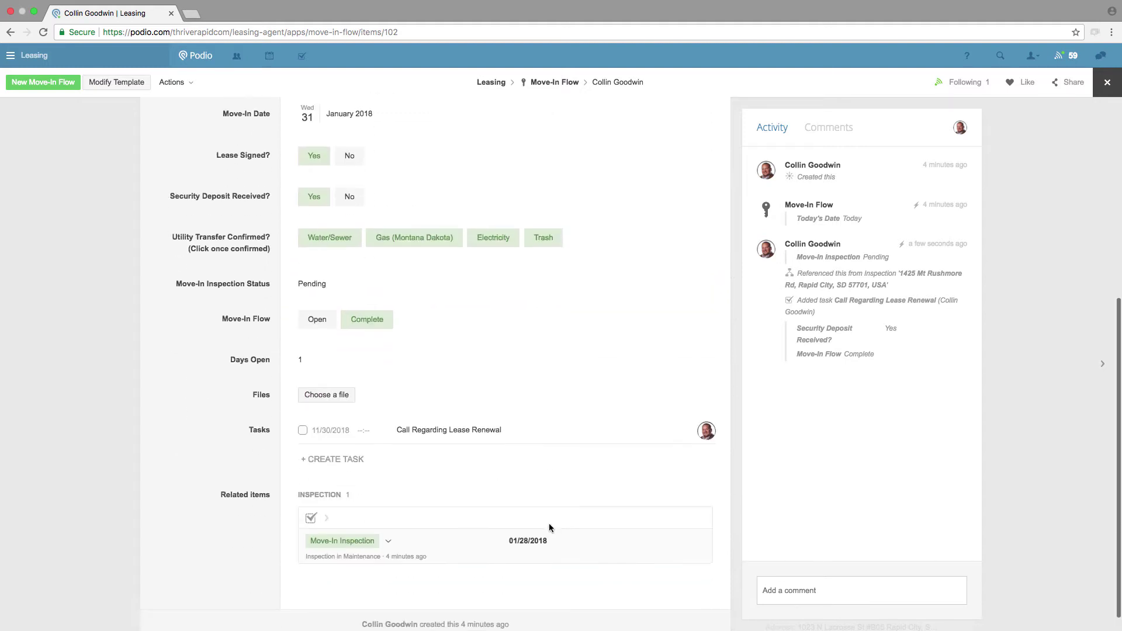